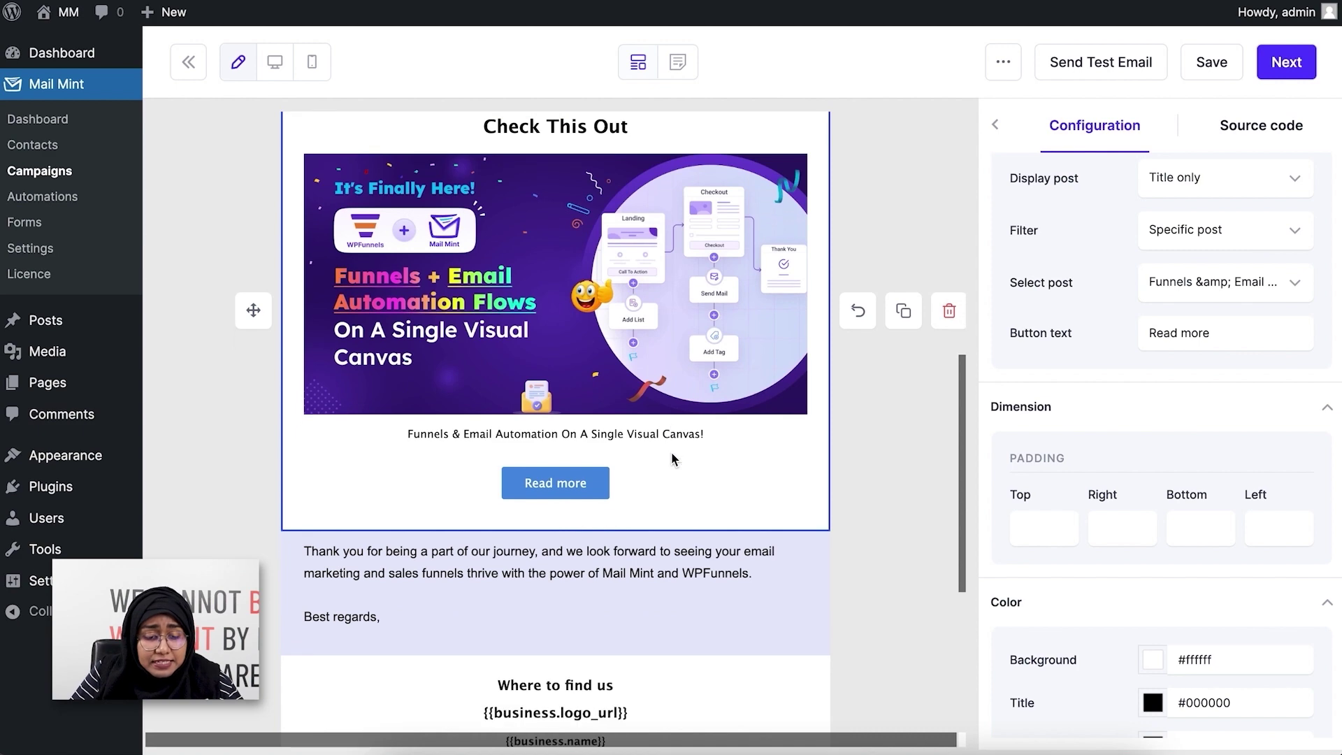
pyautogui.scroll(2, 672, 453)
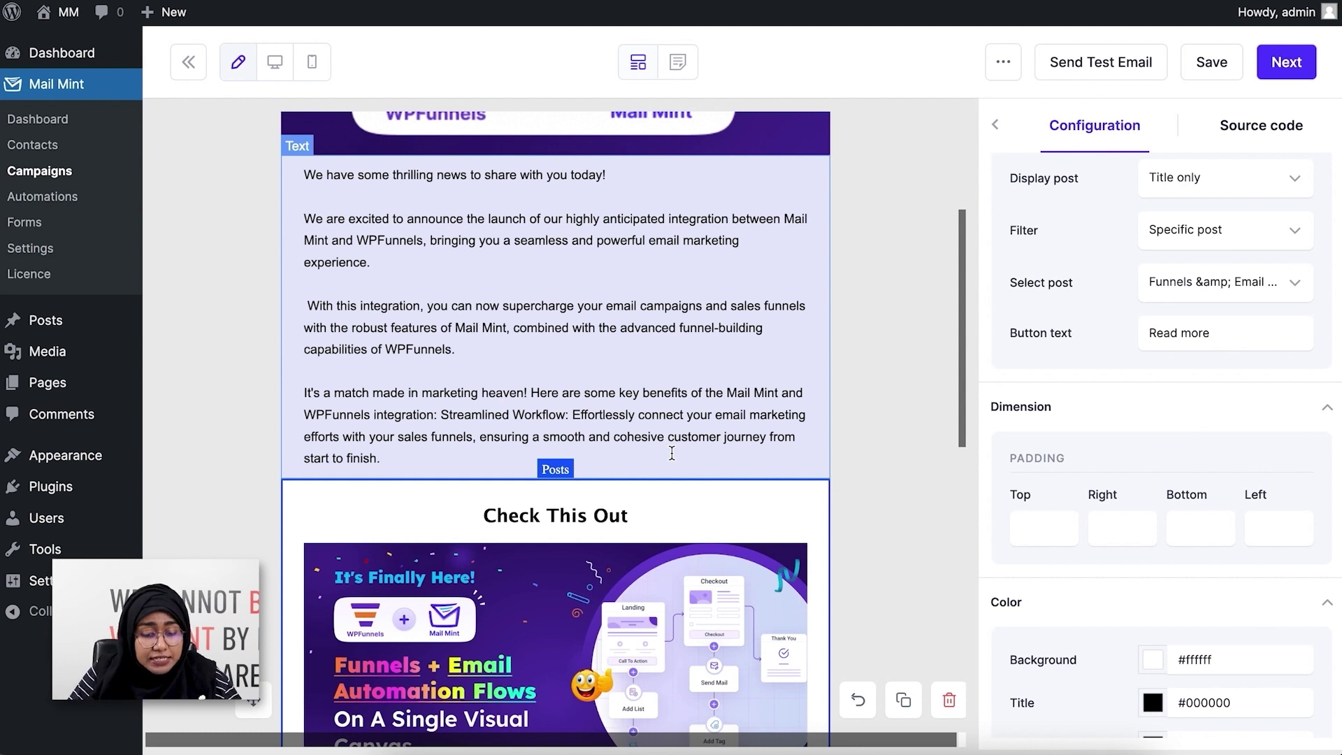
# Scroll through the email to review the new-blog-posts intro and the Where to find us footer
pyautogui.scroll(-1, 672, 454)
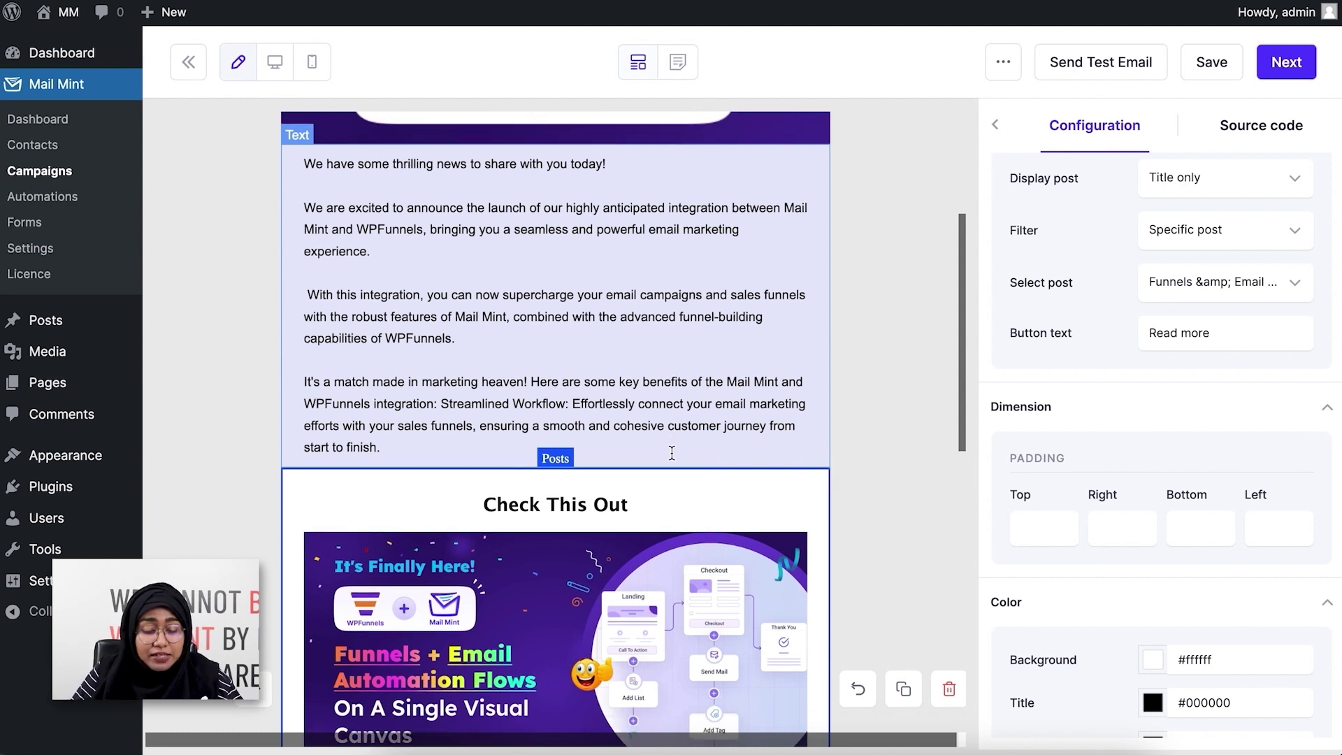
pyautogui.scroll(-5, 672, 453)
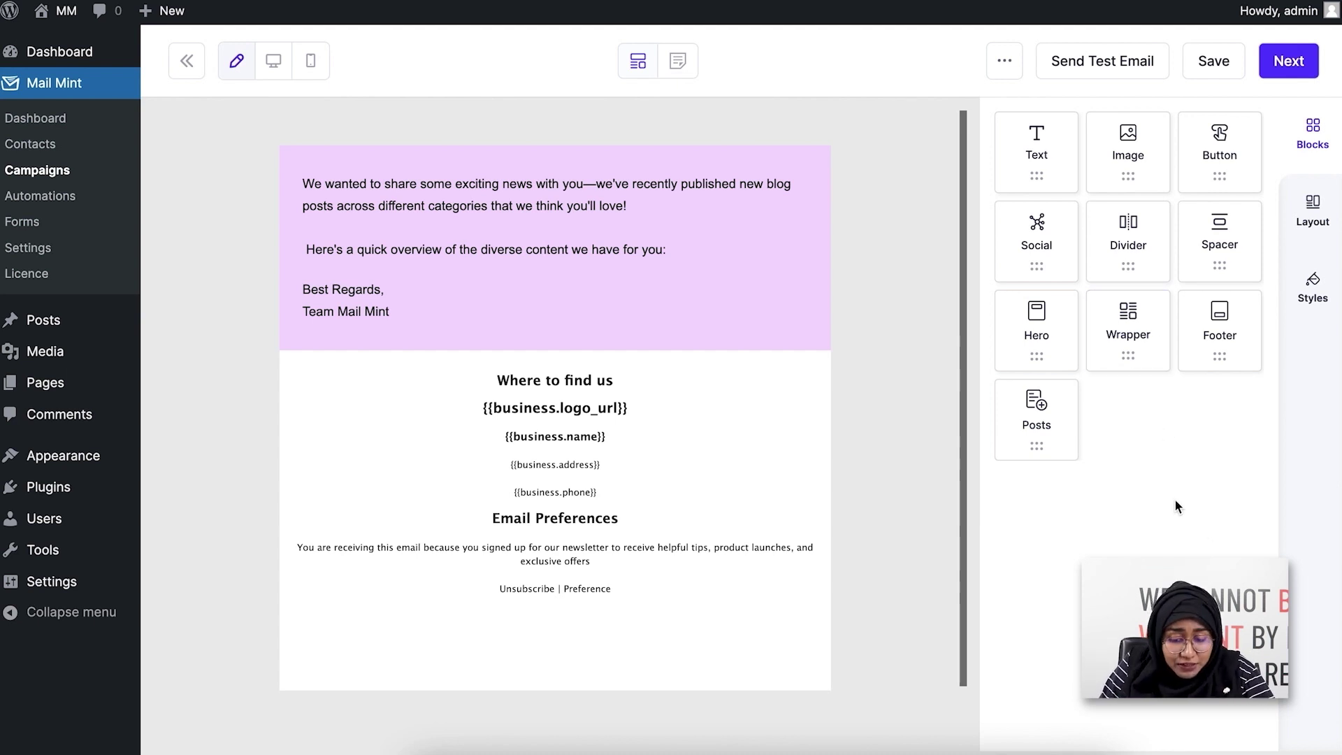
# Insert a category-filtered Posts block below the intro, titled 'Check out these posts from Sales Funnel Category'
pyautogui.moveTo(1067, 433); pyautogui.dragTo(753, 244)
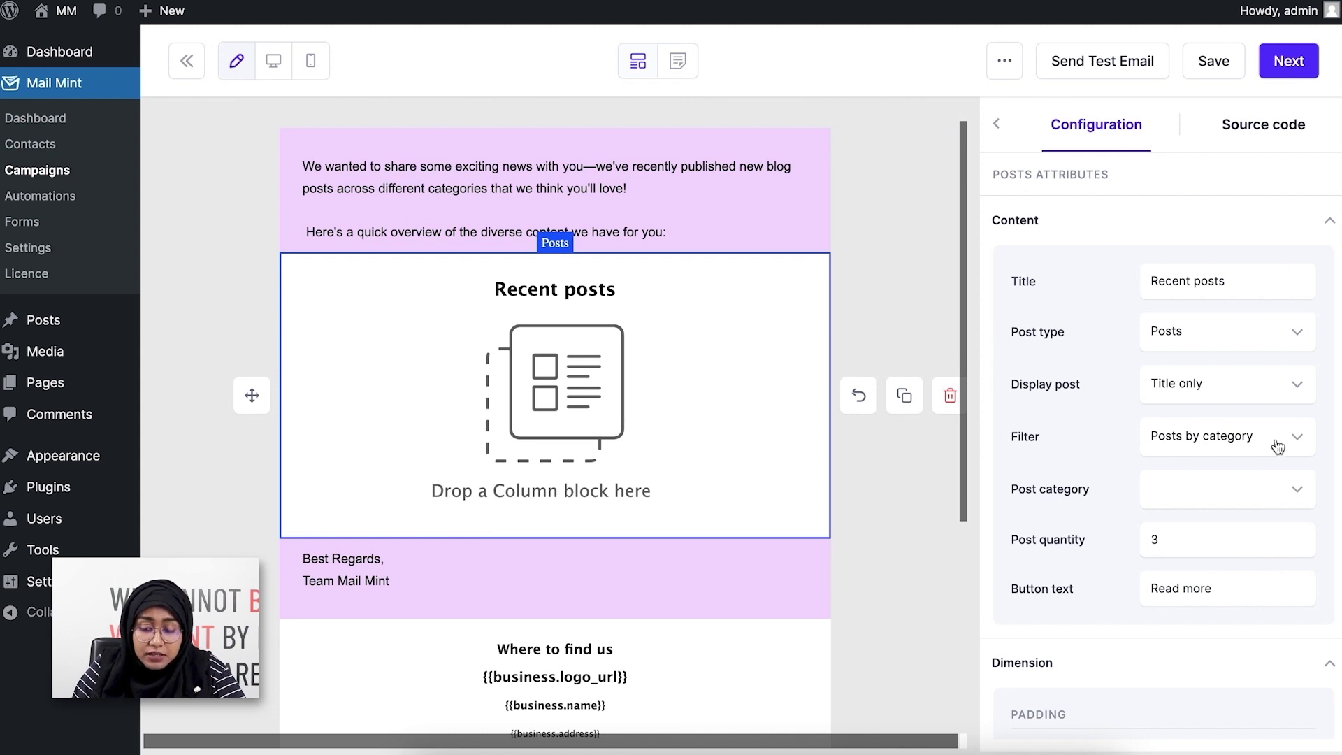
pyautogui.click(1297, 444)
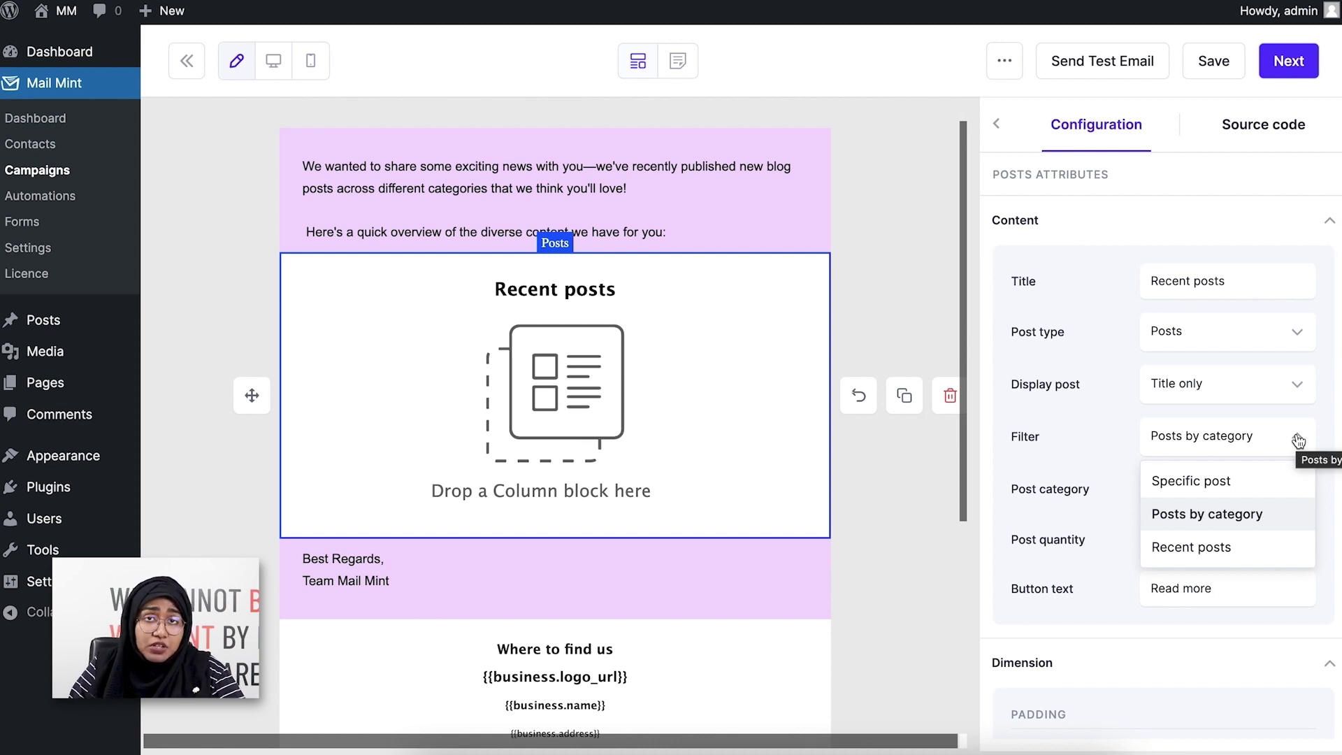
pyautogui.click(1296, 438)
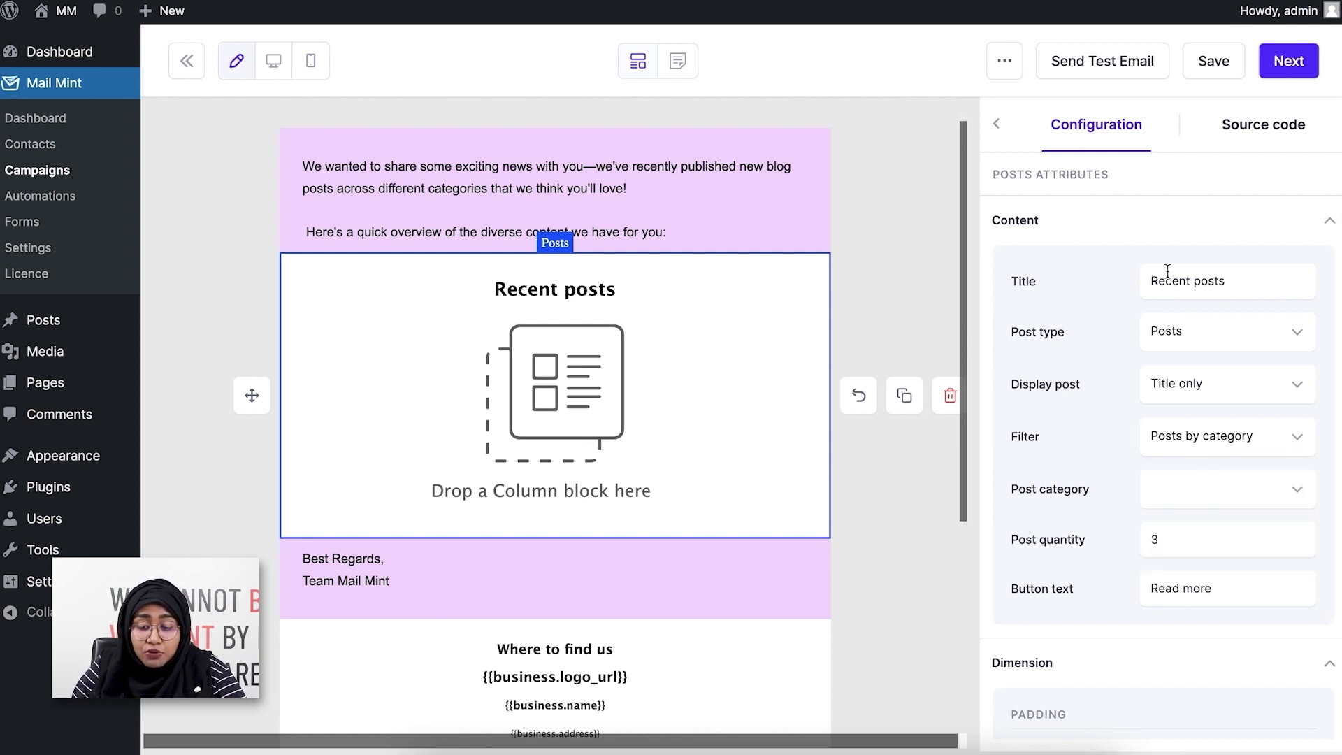
pyautogui.moveTo(1235, 278); pyautogui.dragTo(1146, 279)
pyautogui.write('Check')
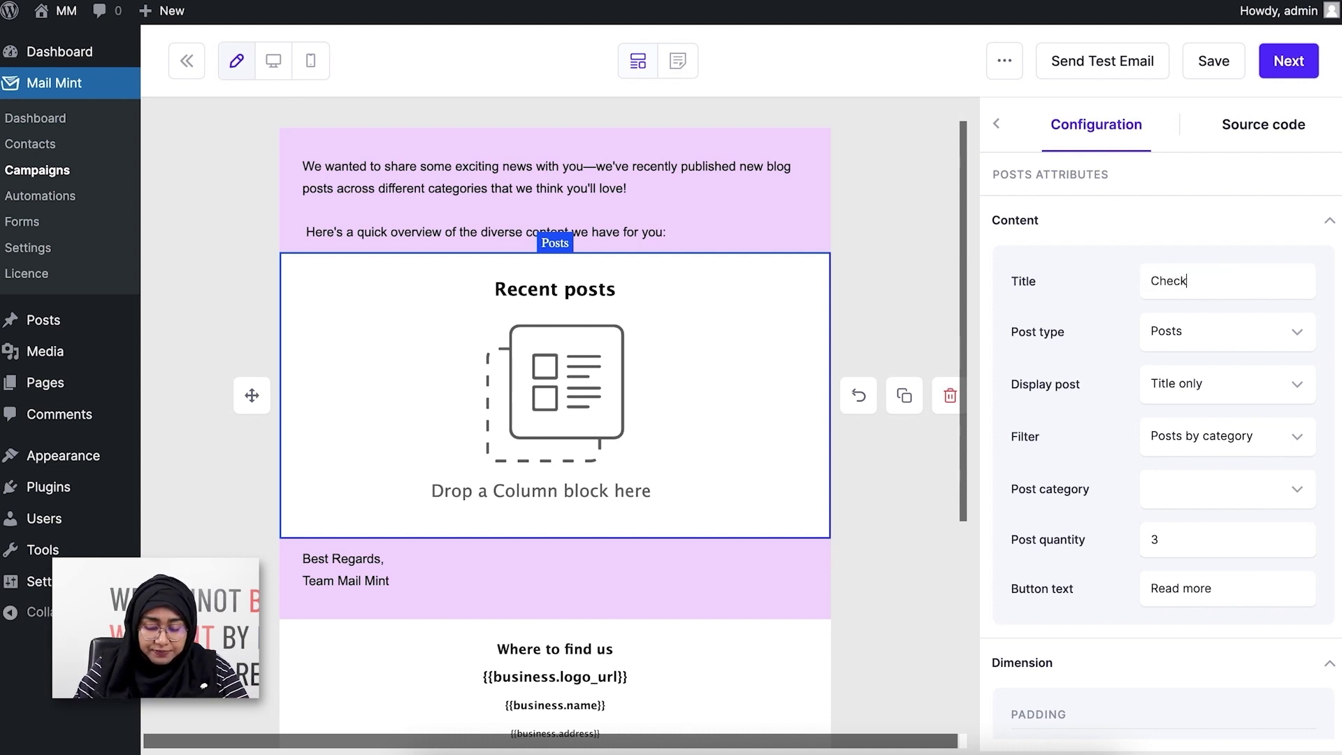
pyautogui.write(' out the')
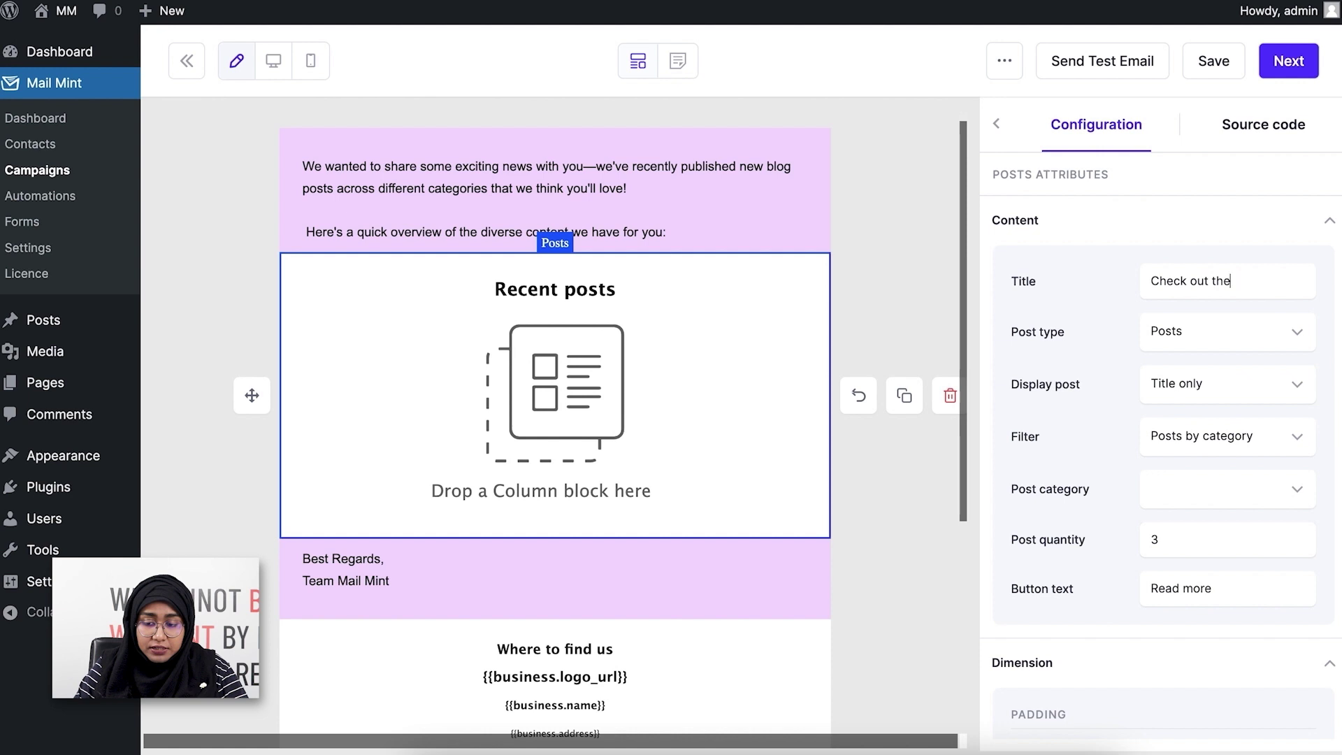
pyautogui.write('se post')
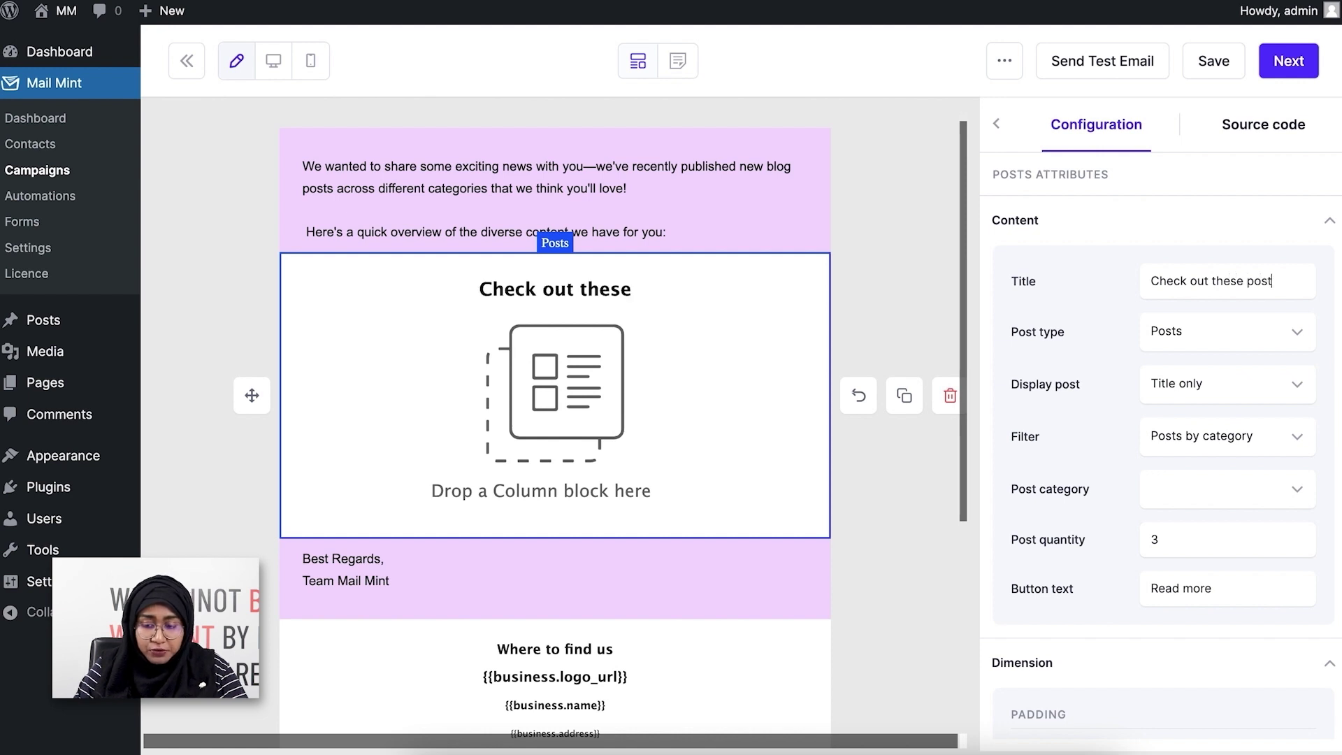
pyautogui.write('s from S')
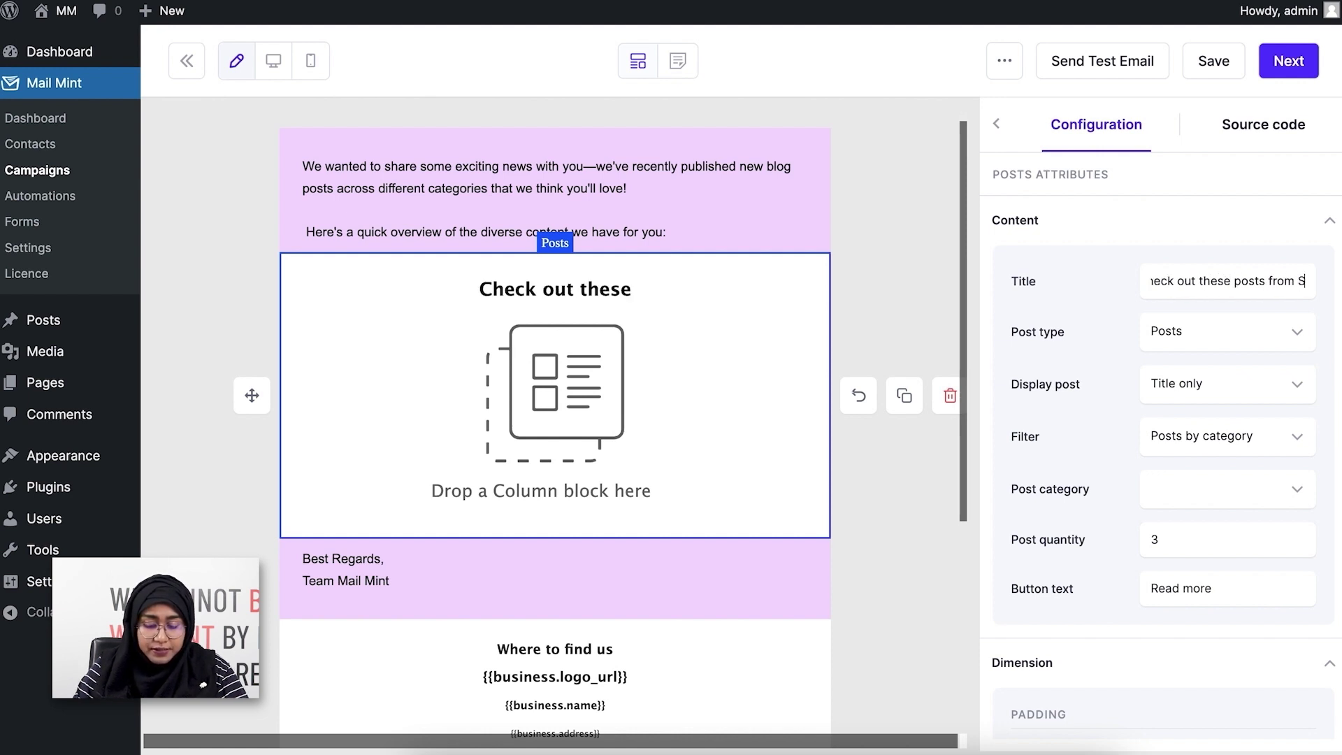
pyautogui.write('ales Funnel')
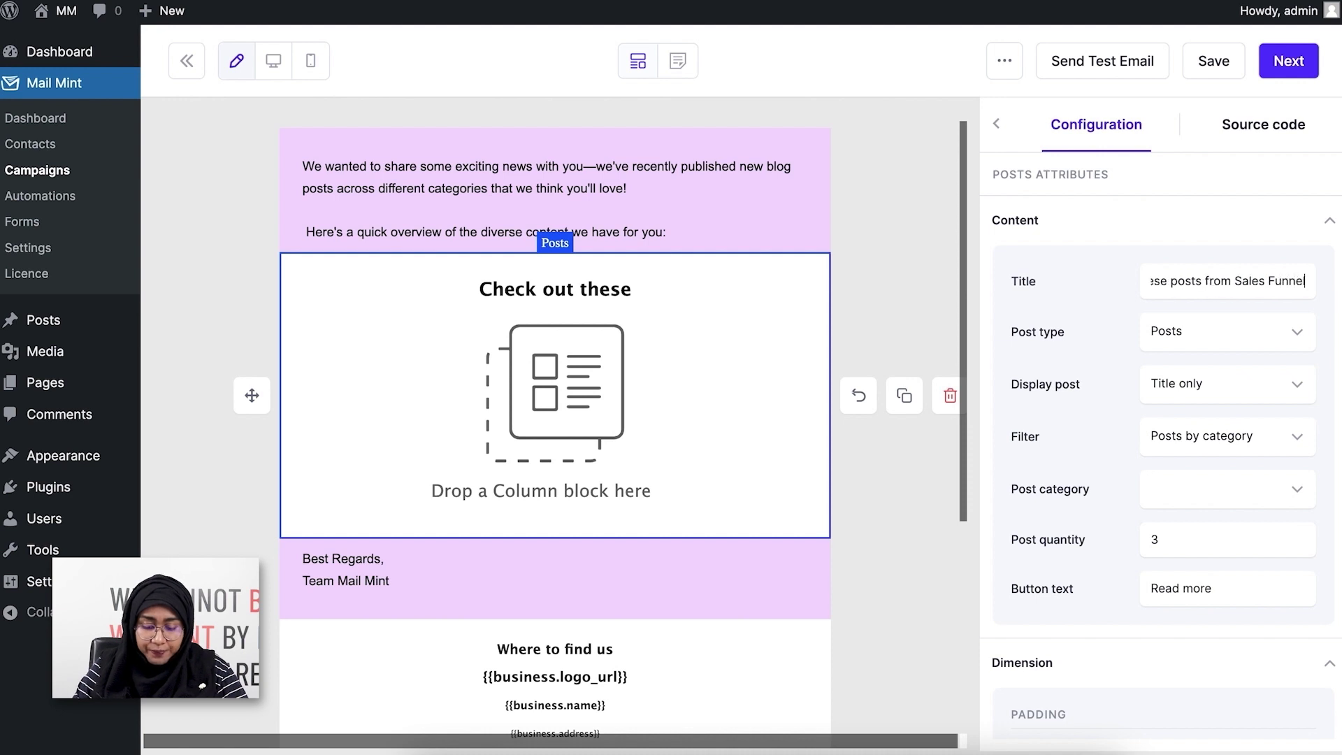
pyautogui.write(' Category')
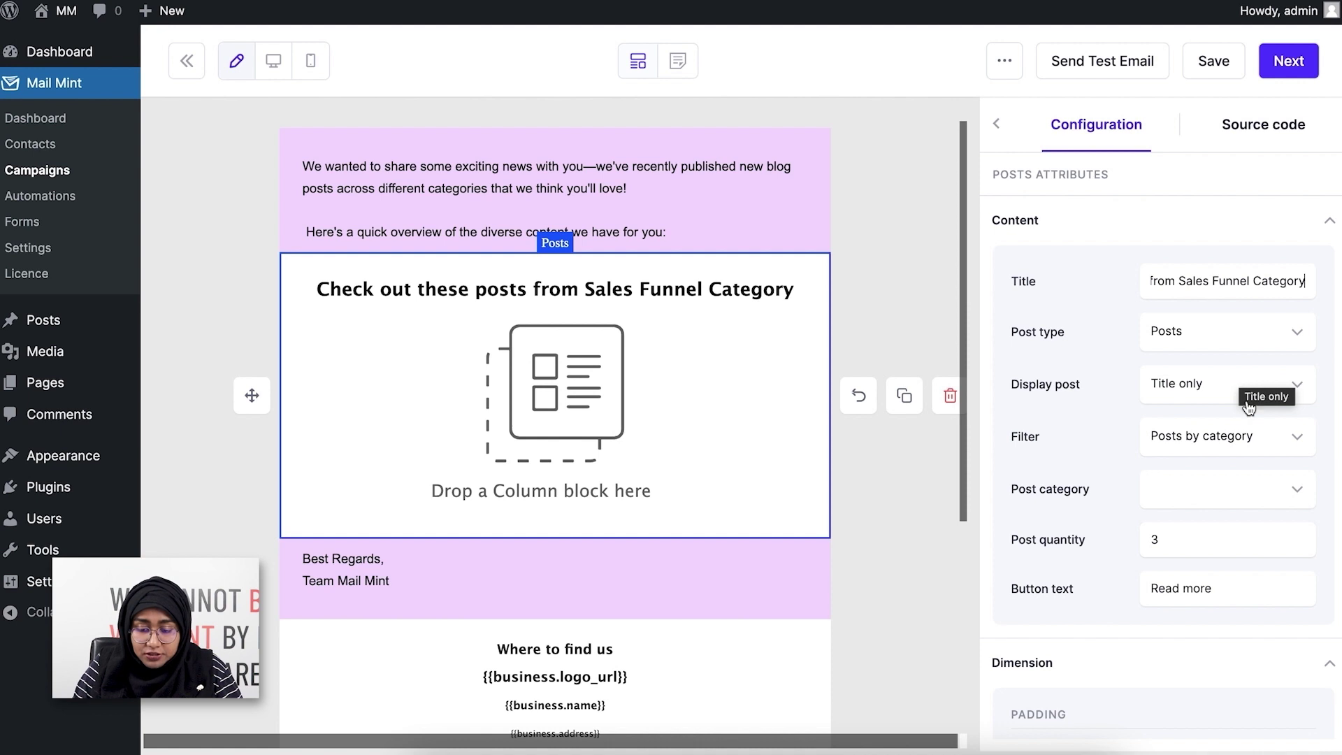
# Set the Posts block's category to Sales Funnel
pyautogui.click(1296, 489)
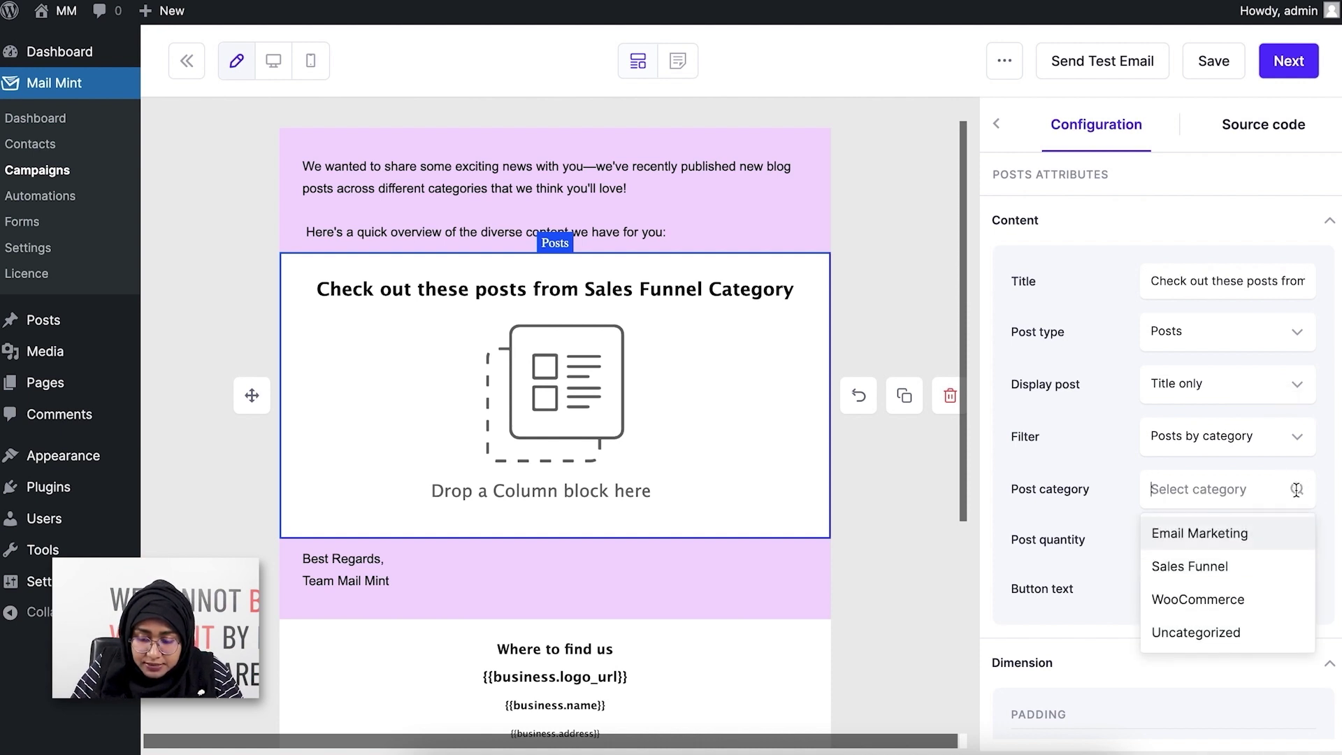
pyautogui.click(1234, 567)
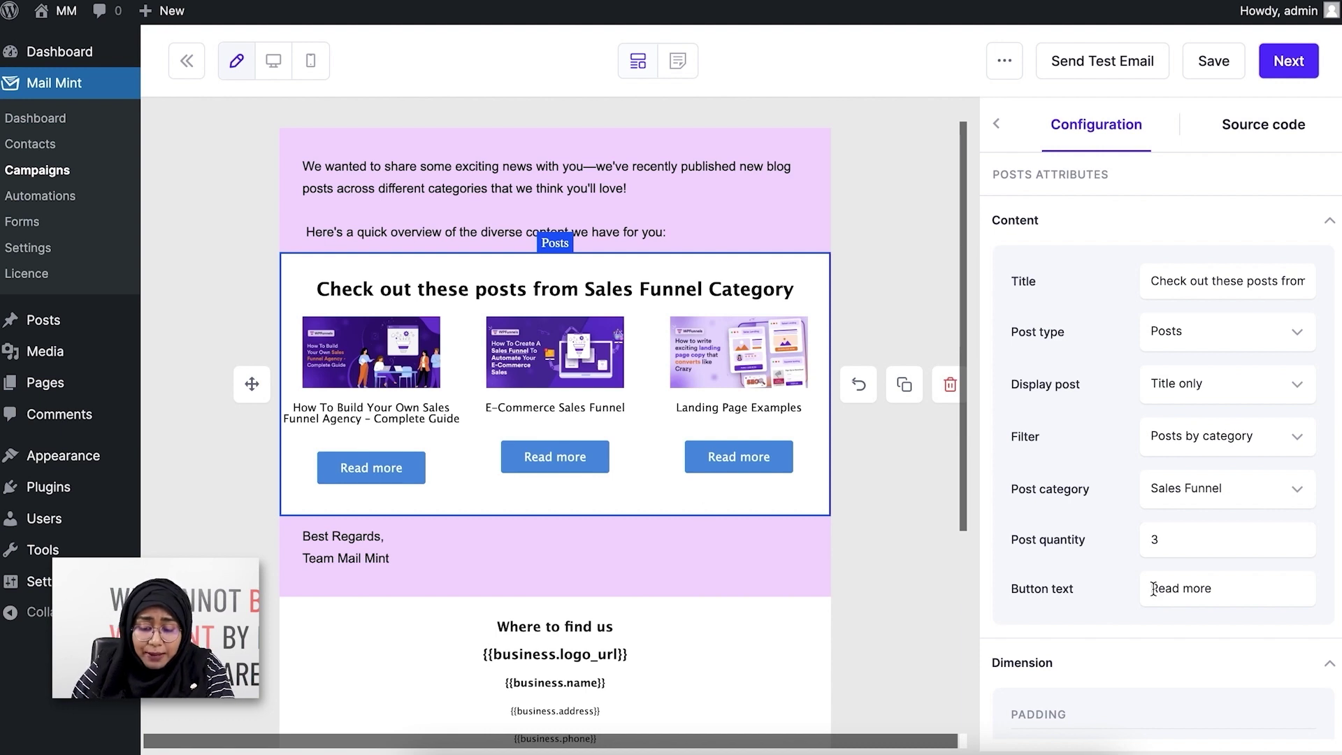
pyautogui.scroll(-3, 1151, 587)
pyautogui.scroll(-2, 1152, 587)
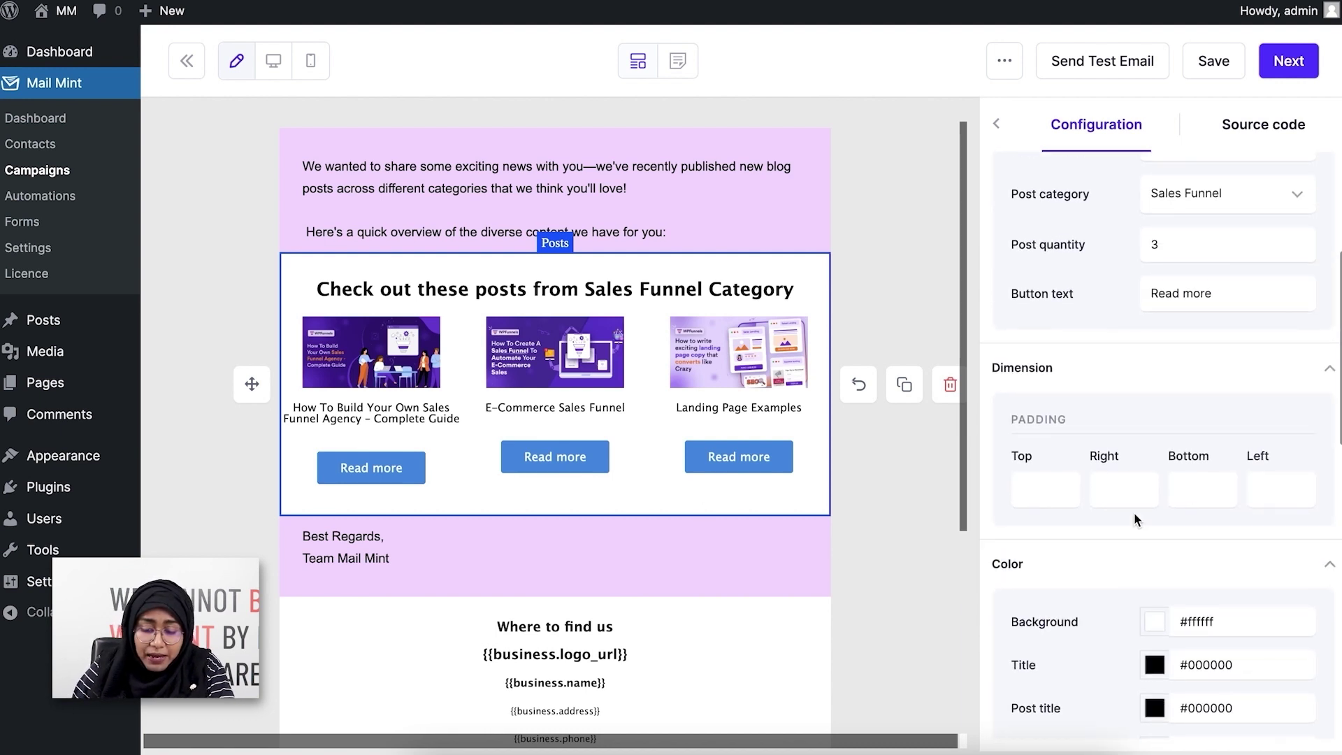
# Set the Posts block background to the email's lavender colour, #f3dbff
pyautogui.click(1154, 630)
pyautogui.click(1093, 560)
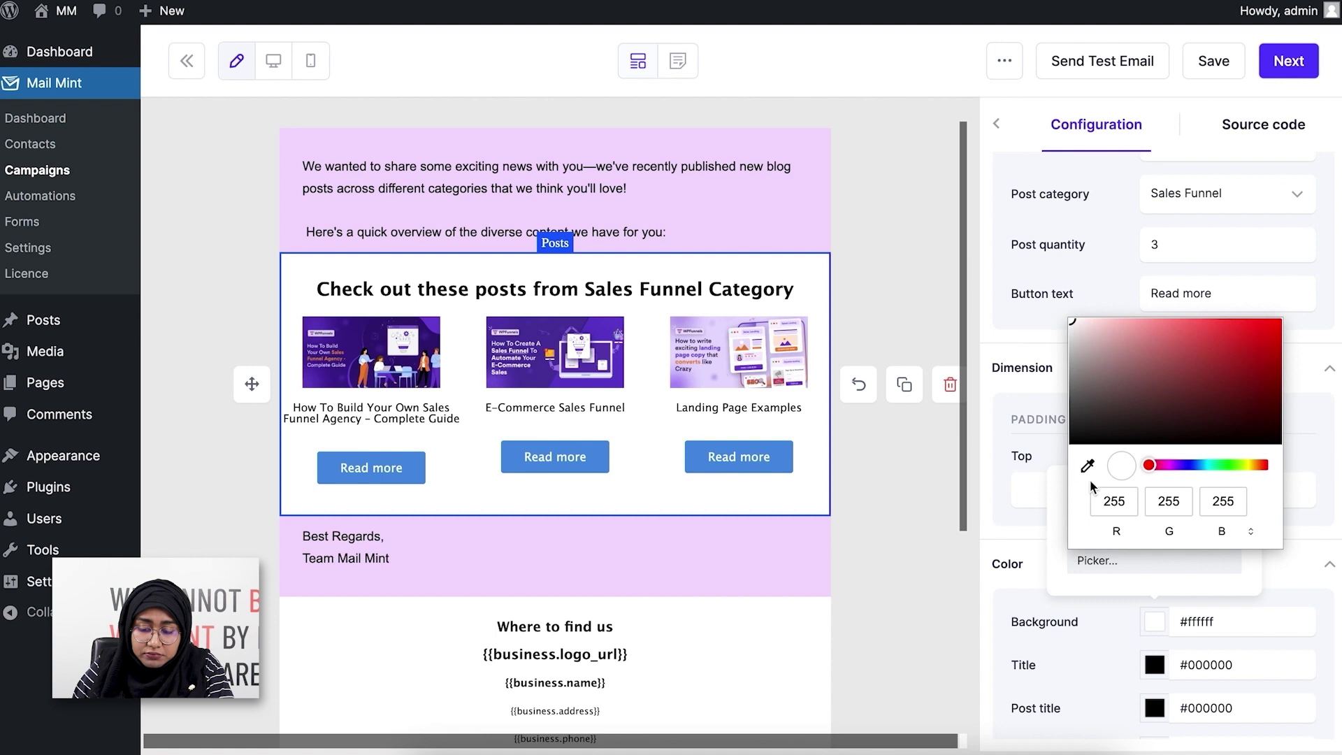
pyautogui.click(1087, 464)
pyautogui.click(742, 168)
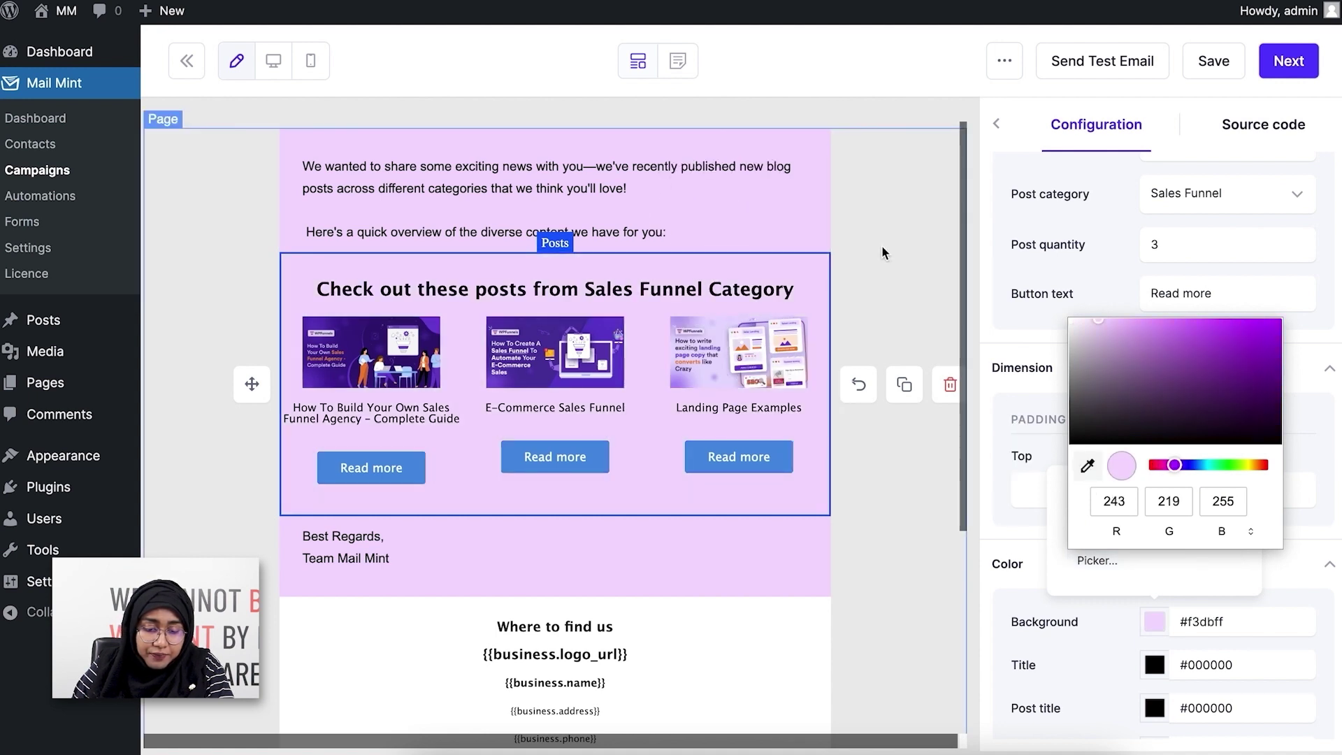
pyautogui.click(882, 244)
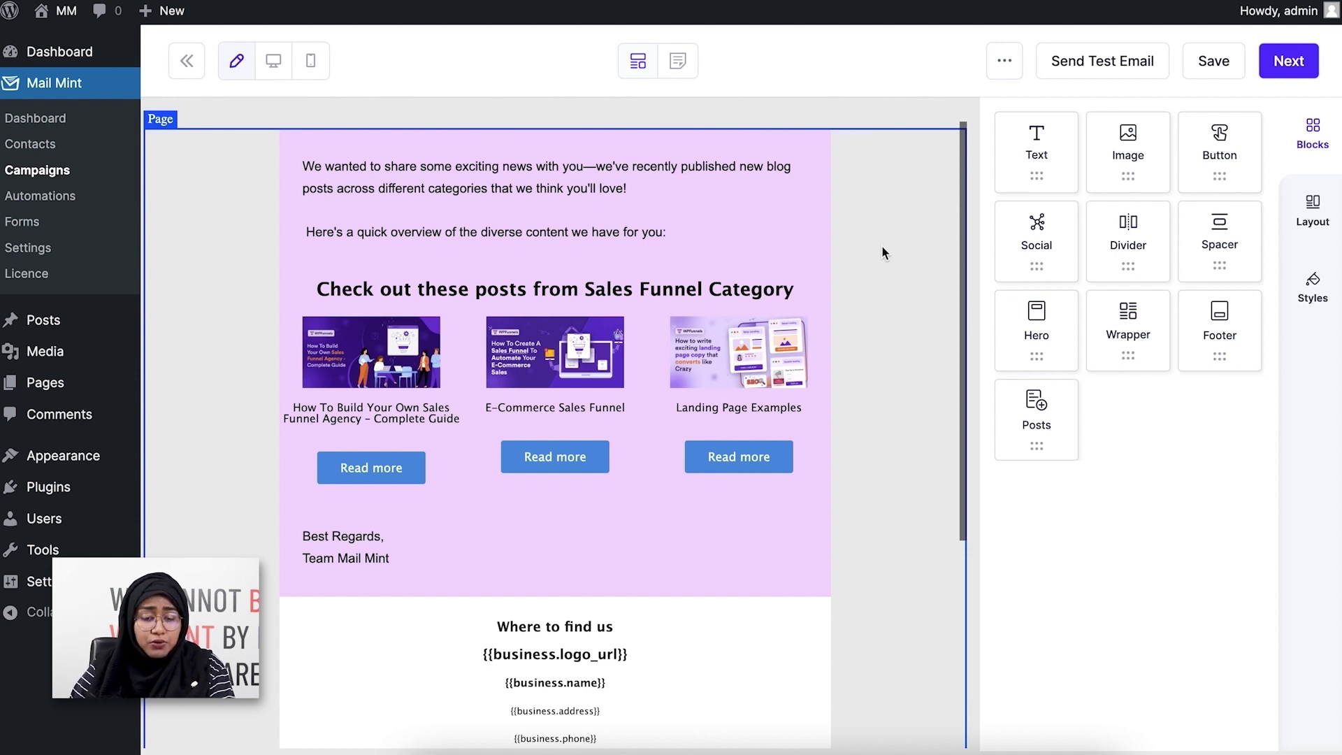
# Switch the Posts block's category to Email Marketing
pyautogui.click(819, 360)
pyautogui.click(1287, 493)
pyautogui.click(1237, 538)
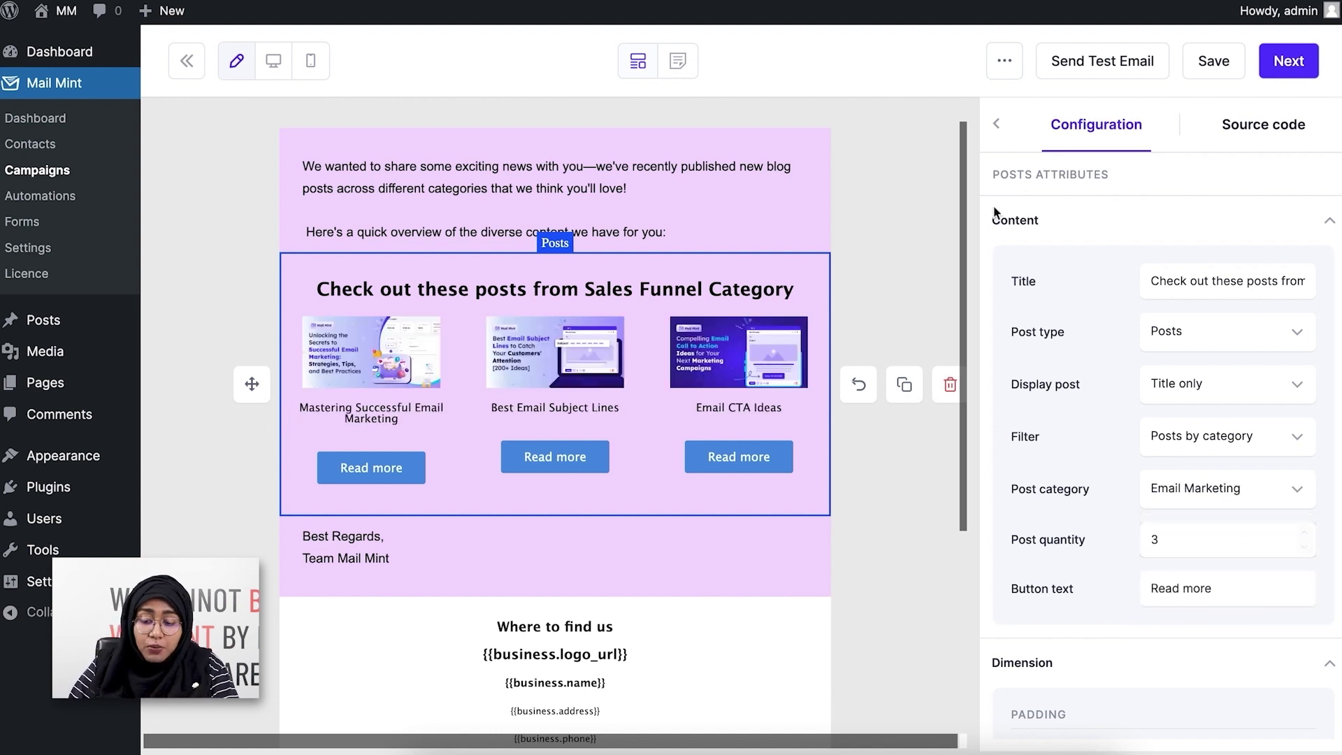
# Replace Sales Funnel with Email Marketing in the Posts block heading
pyautogui.moveTo(1228, 281); pyautogui.dragTo(1319, 290)
pyautogui.click(1234, 283)
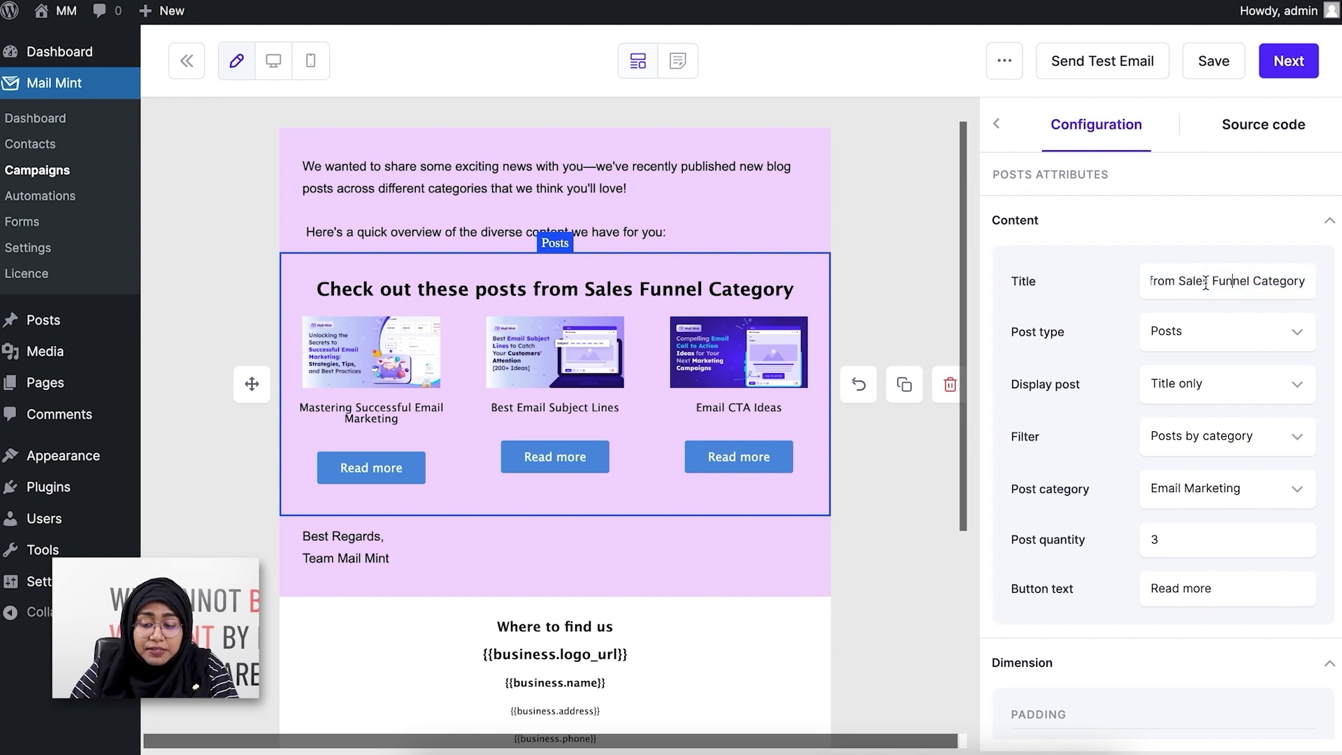
pyautogui.moveTo(1178, 280); pyautogui.dragTo(1251, 283)
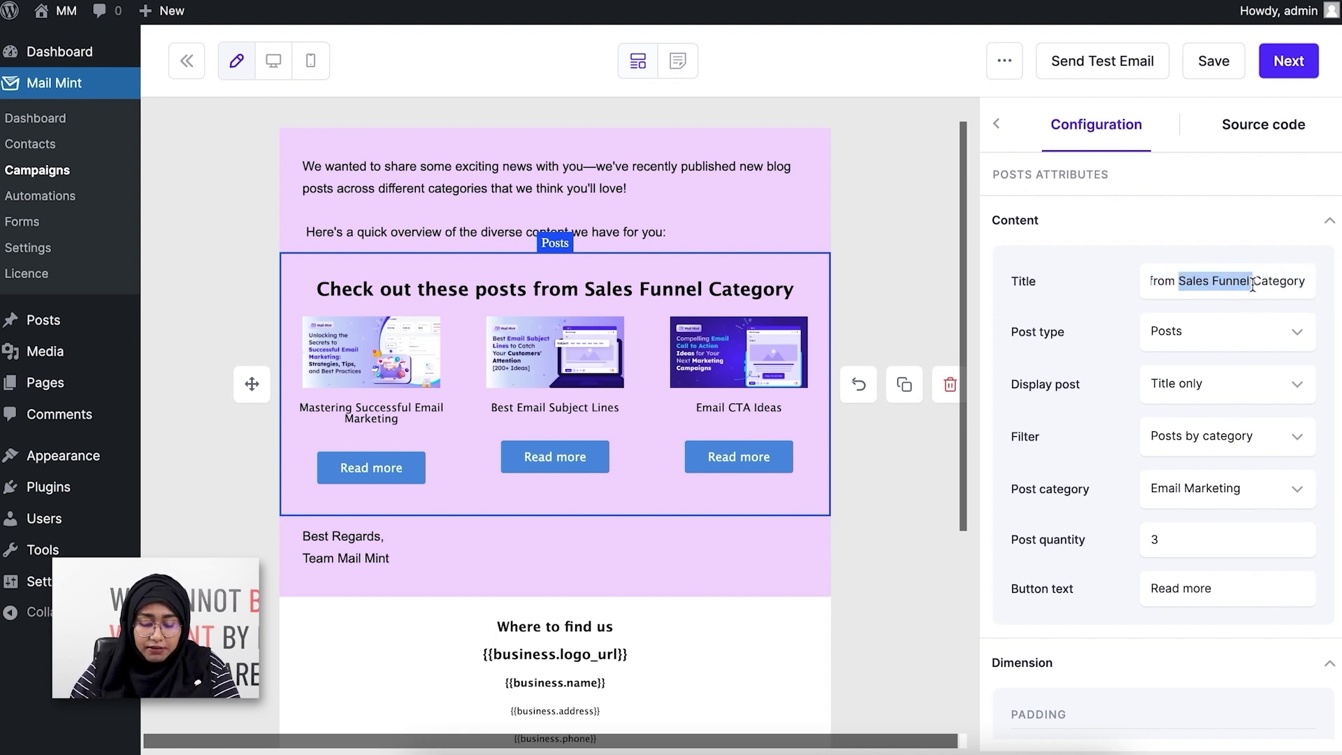
pyautogui.write('Email')
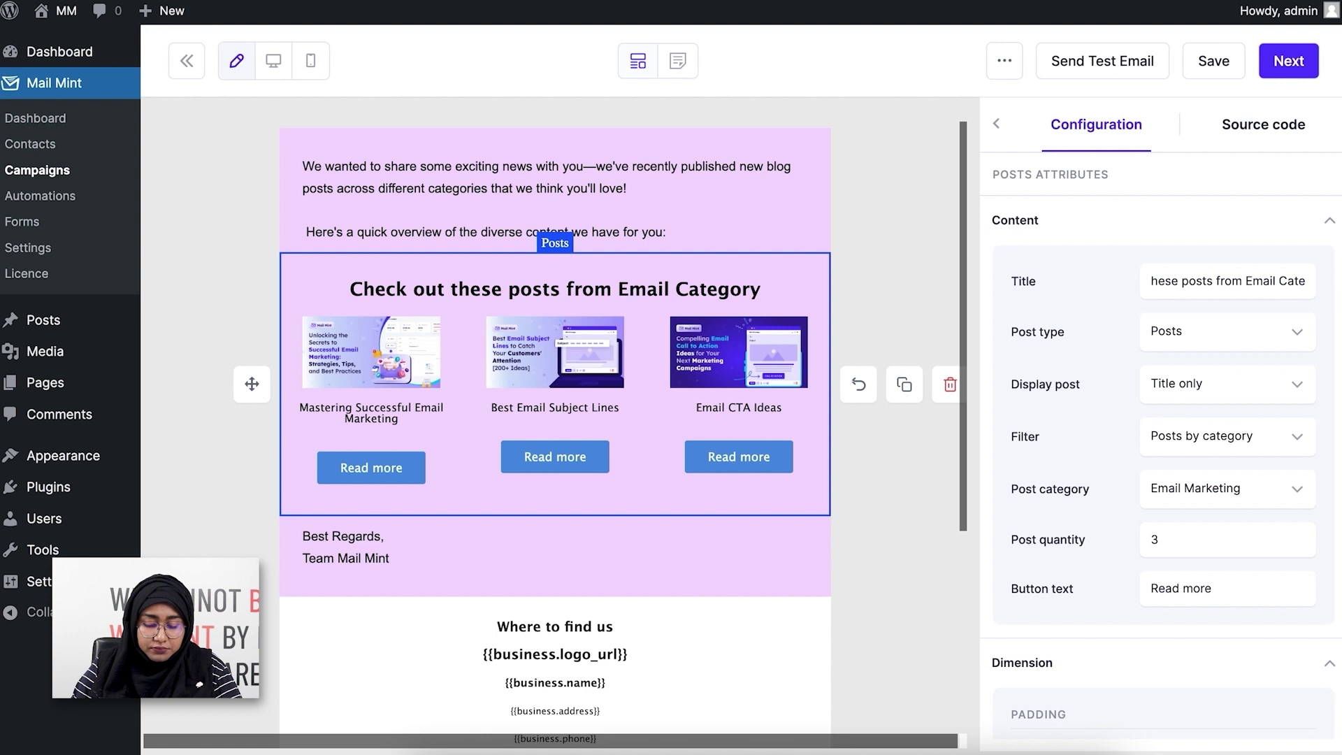
pyautogui.write('Marketing')
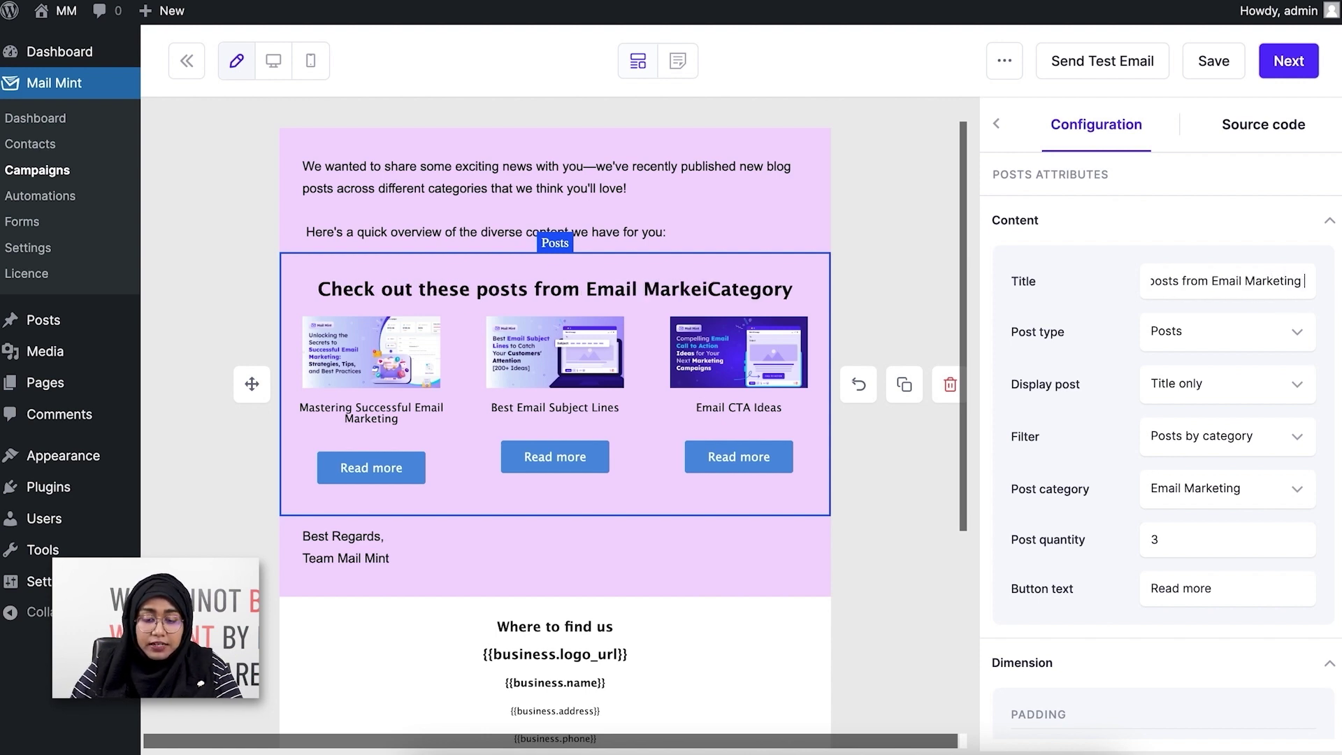